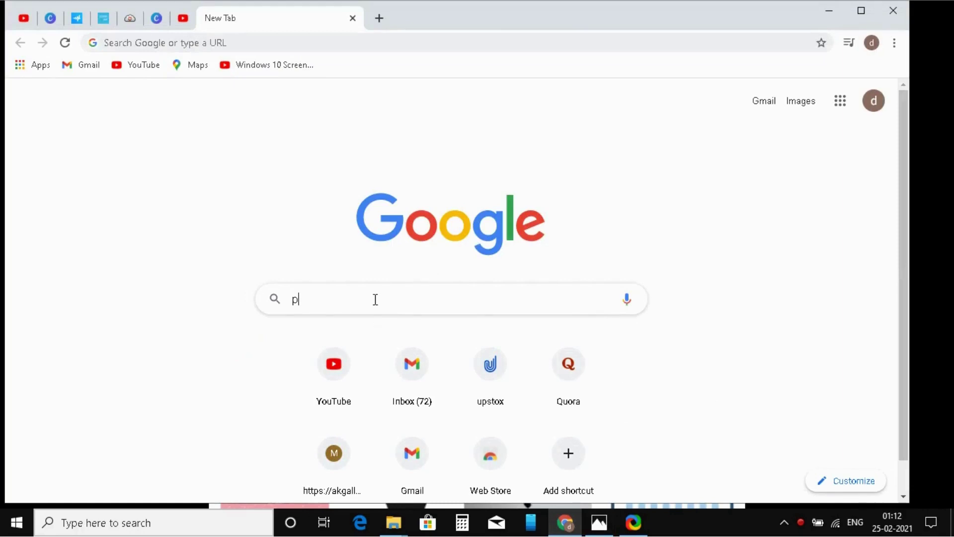
Open the website postermywall.com.
{"action": "type", "text": "oste"}
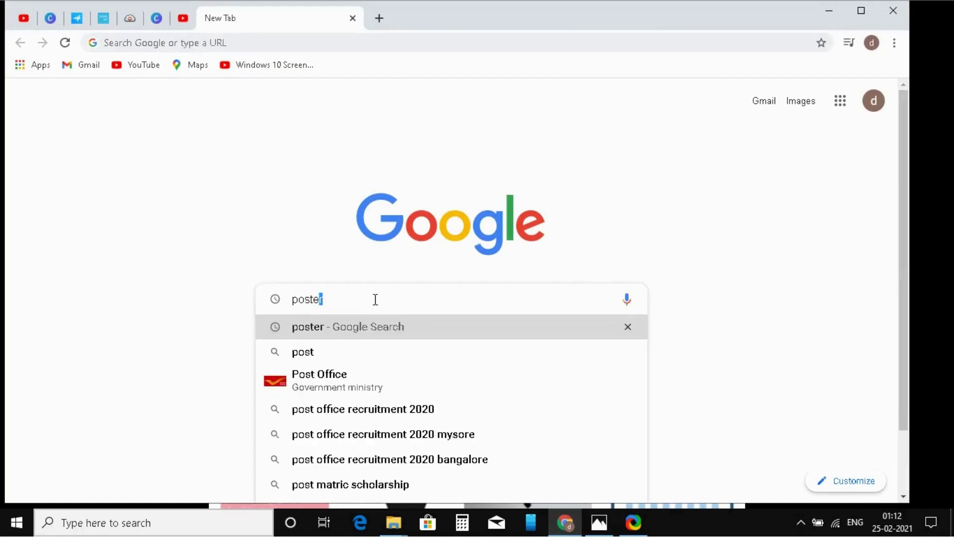
{"action": "type", "text": "rmywall.com"}
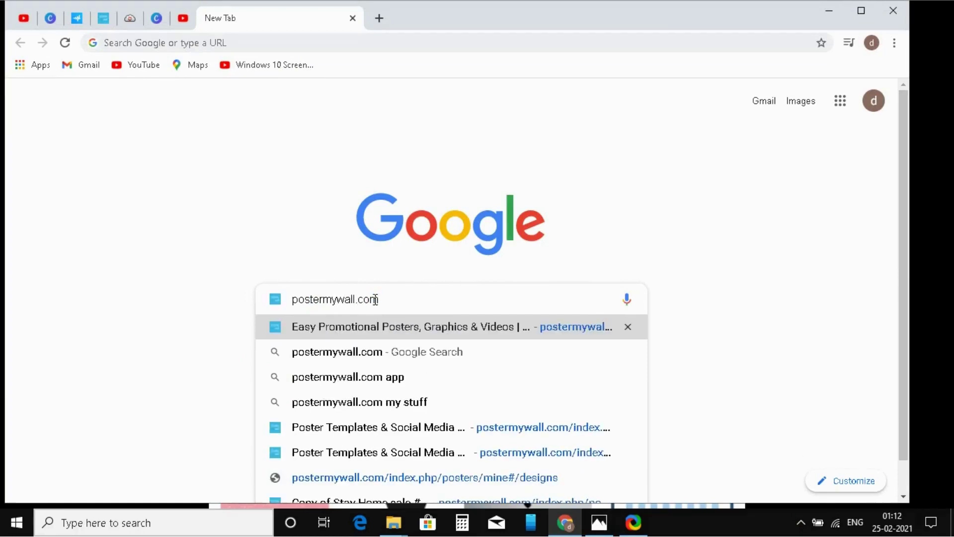
{"action": "key", "text": "Return"}
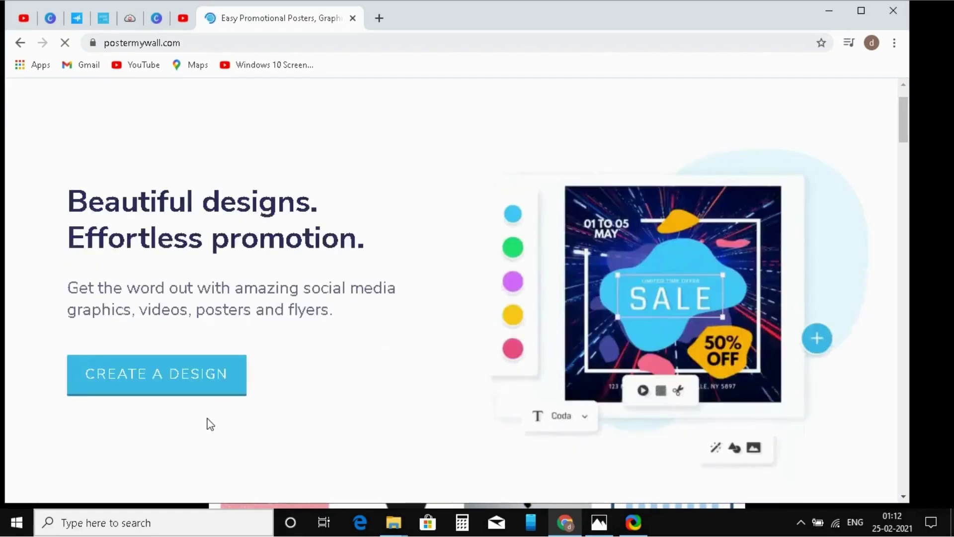
Open the template gallery and go to the Sale templates within the Small Business category.
{"action": "scroll", "coordinate": [210, 424], "scroll_direction": "down", "scroll_amount": 1}
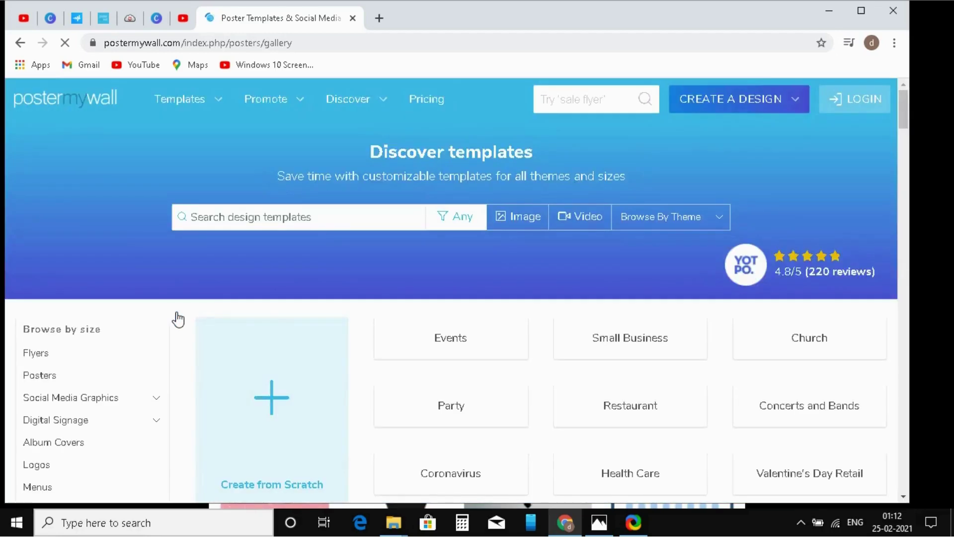
{"action": "scroll", "coordinate": [386, 356], "scroll_direction": "down", "scroll_amount": 3}
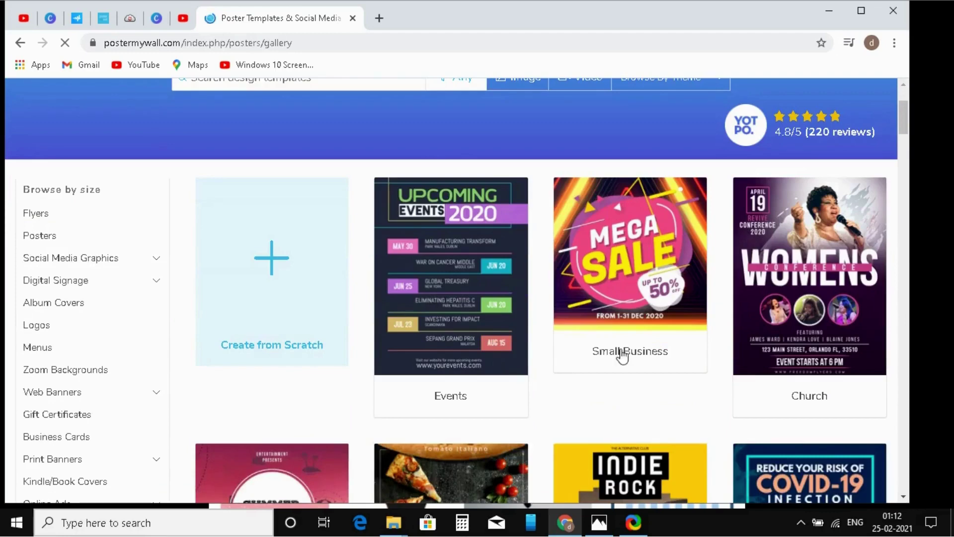
{"action": "scroll", "coordinate": [623, 356], "scroll_direction": "down", "scroll_amount": 4}
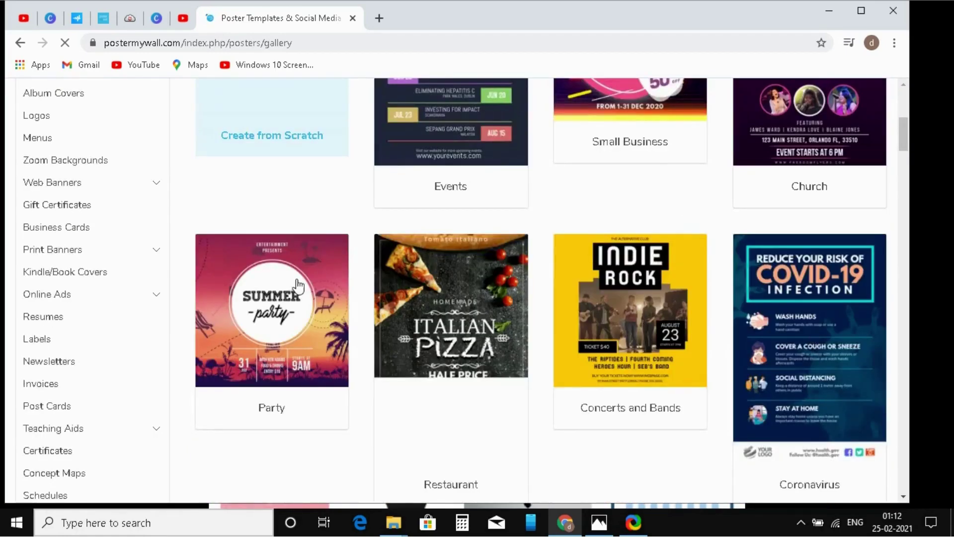
{"action": "scroll", "coordinate": [654, 277], "scroll_direction": "up", "scroll_amount": 4}
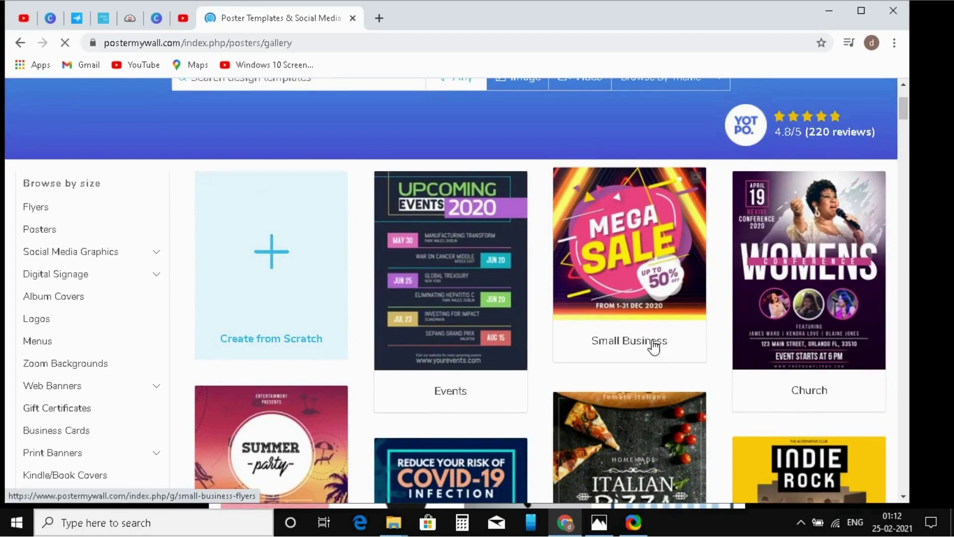
{"action": "left_click", "coordinate": [654, 347]}
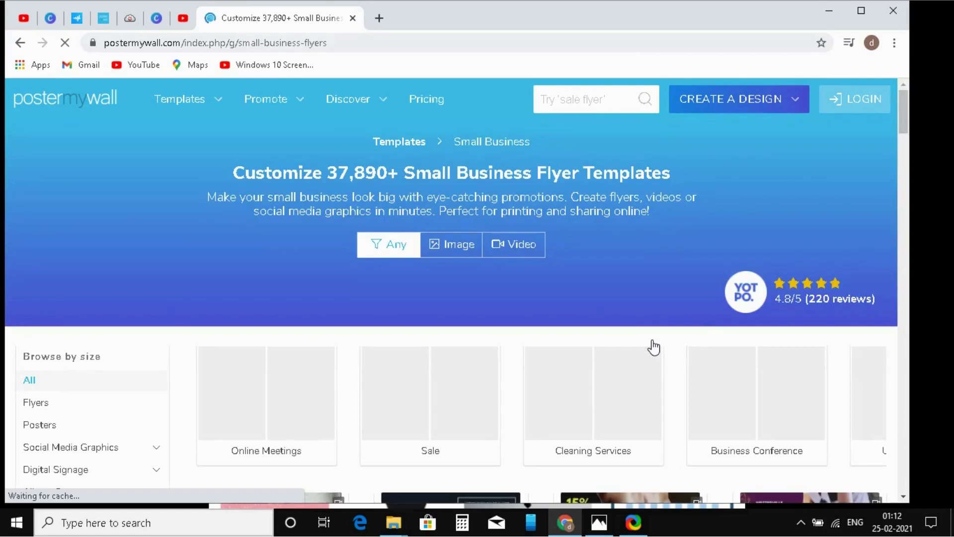
{"action": "scroll", "coordinate": [416, 411], "scroll_direction": "down", "scroll_amount": 1}
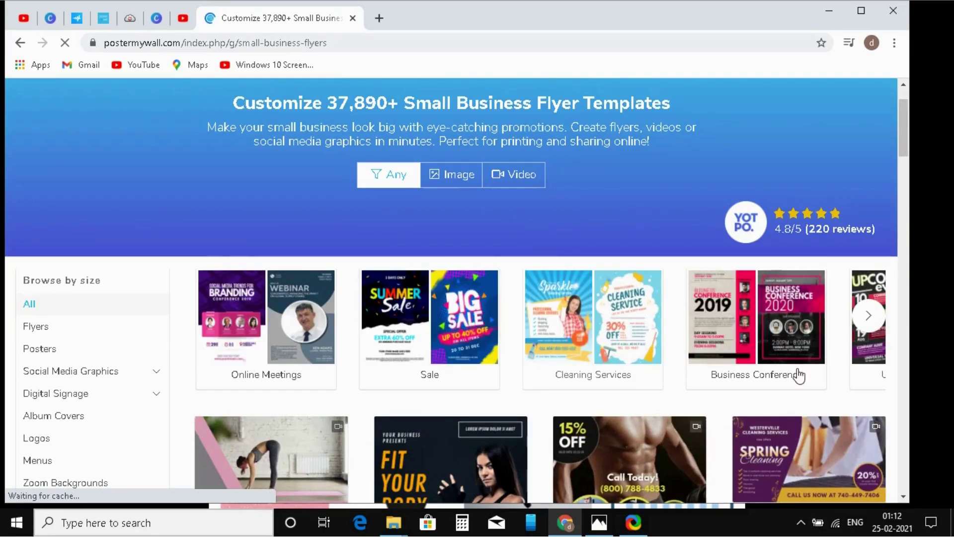
{"action": "left_click", "coordinate": [425, 358]}
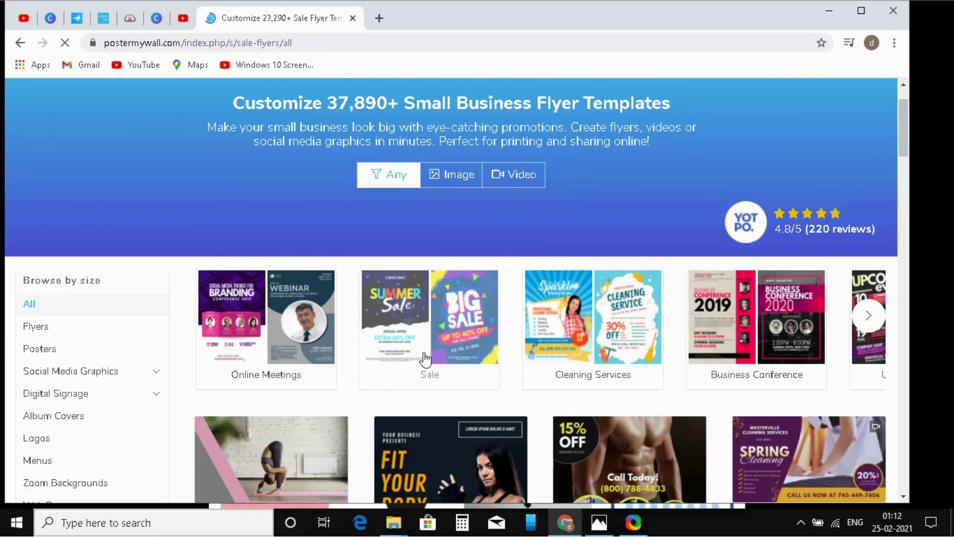
Find the orange #STAYHOME Online Sale phone template in Instagram Story size and open it for customizing.
{"action": "scroll", "coordinate": [425, 357], "scroll_direction": "down", "scroll_amount": 4}
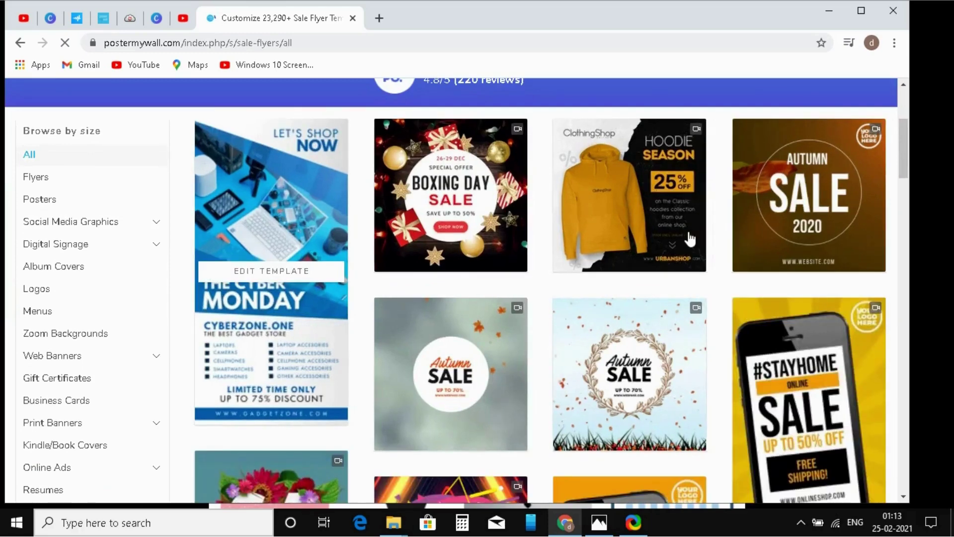
{"action": "scroll", "coordinate": [689, 240], "scroll_direction": "down", "scroll_amount": 1}
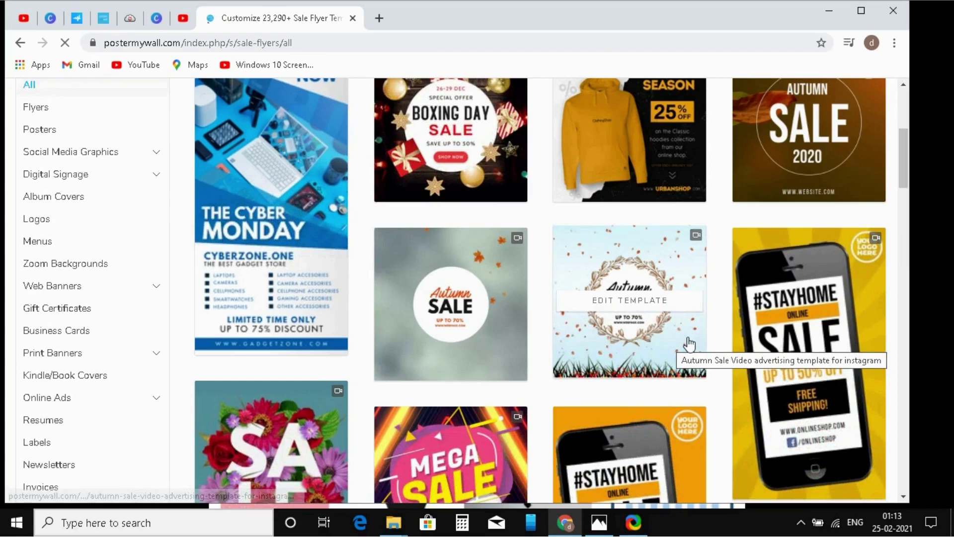
{"action": "scroll", "coordinate": [689, 342], "scroll_direction": "down", "scroll_amount": 2}
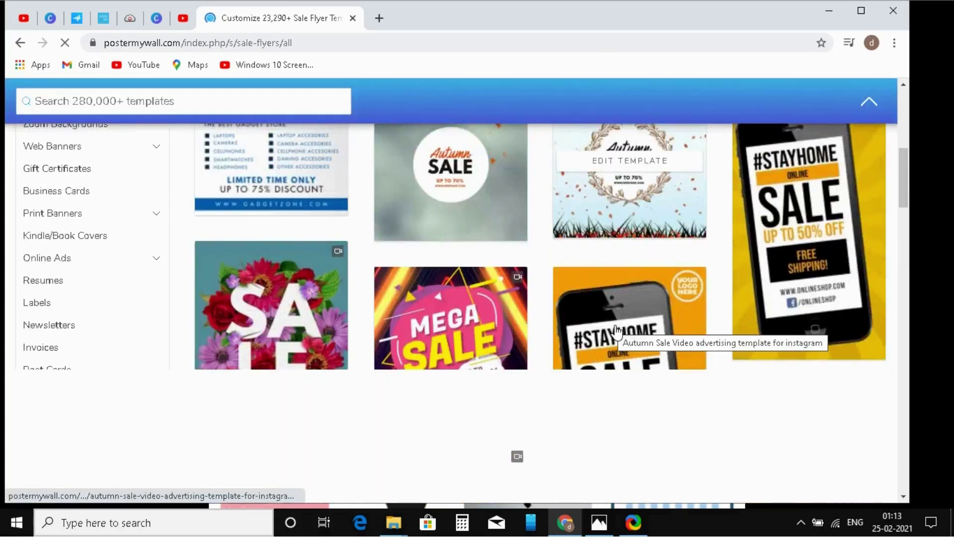
{"action": "scroll", "coordinate": [616, 330], "scroll_direction": "down", "scroll_amount": 1}
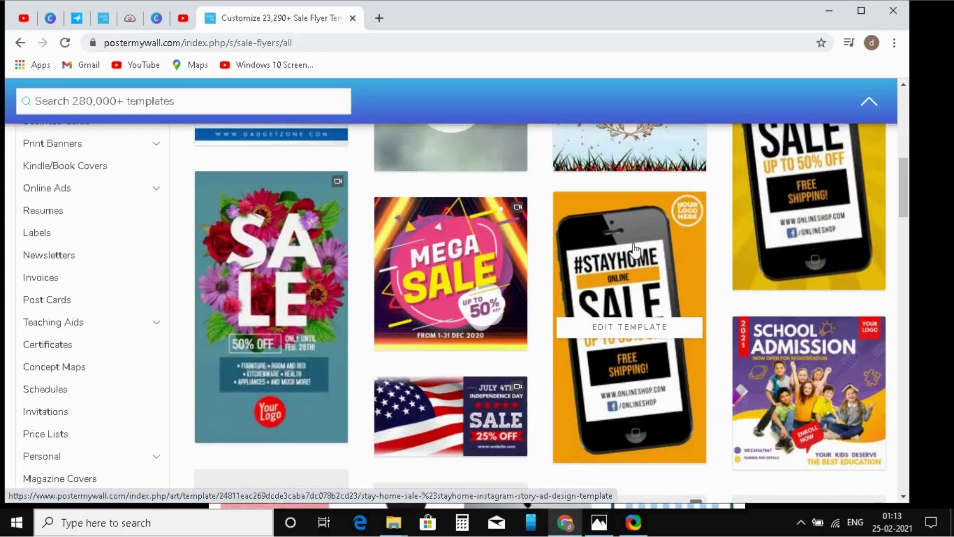
{"action": "left_click", "coordinate": [643, 335]}
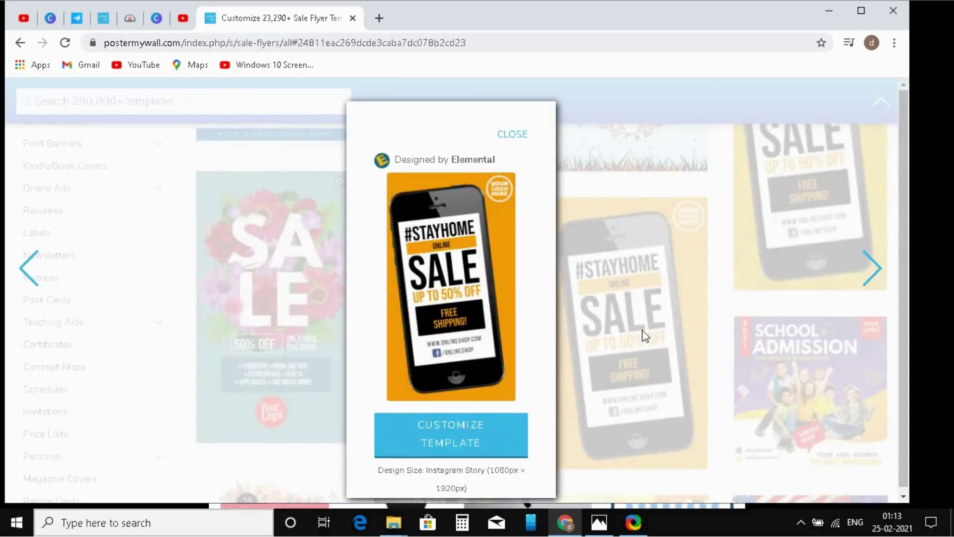
{"action": "left_click", "coordinate": [460, 439]}
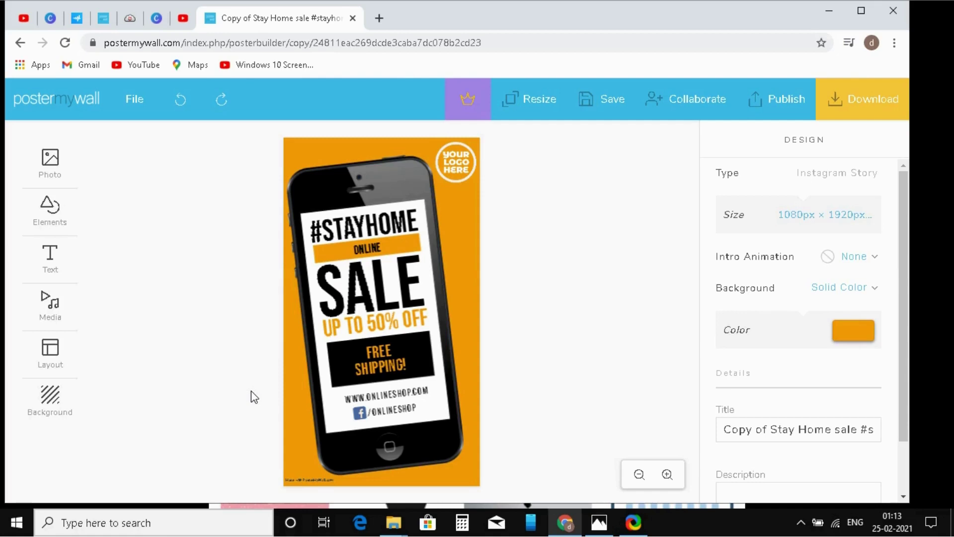
Replace the #STAYHOME heading text on the phone screen with DIGITAL.
{"action": "left_click", "coordinate": [362, 232]}
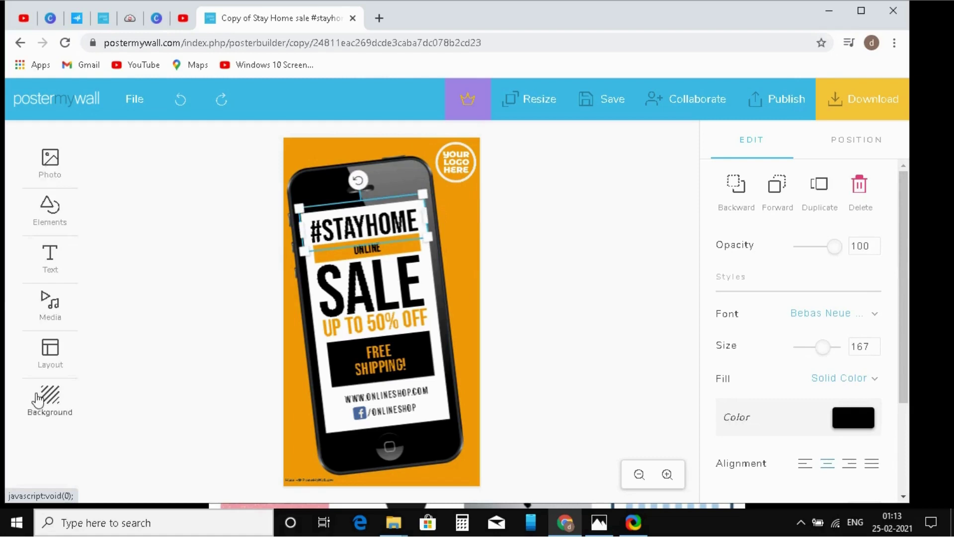
{"action": "double_click", "coordinate": [416, 227]}
{"action": "key", "text": "BackSpace"}
{"action": "type", "text": "D"}
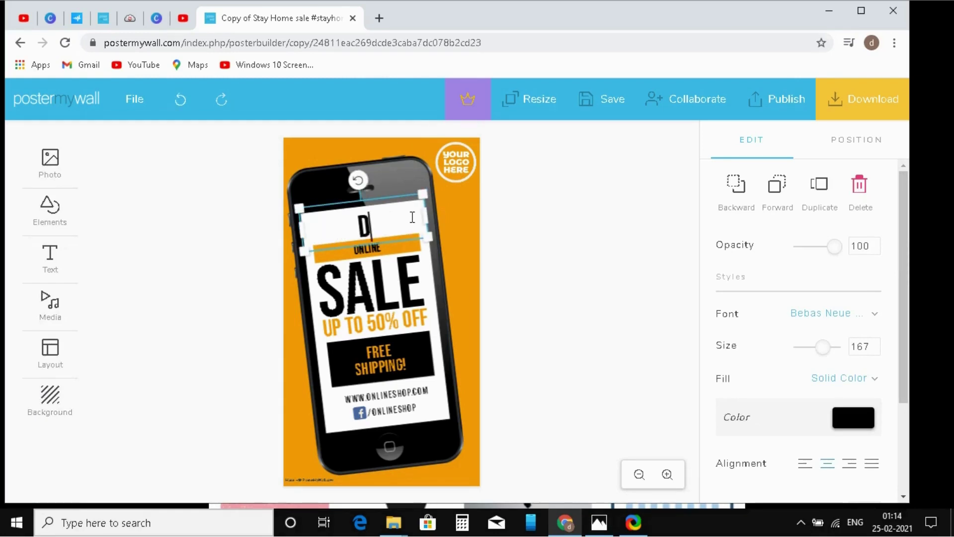
{"action": "type", "text": "IGITAL"}
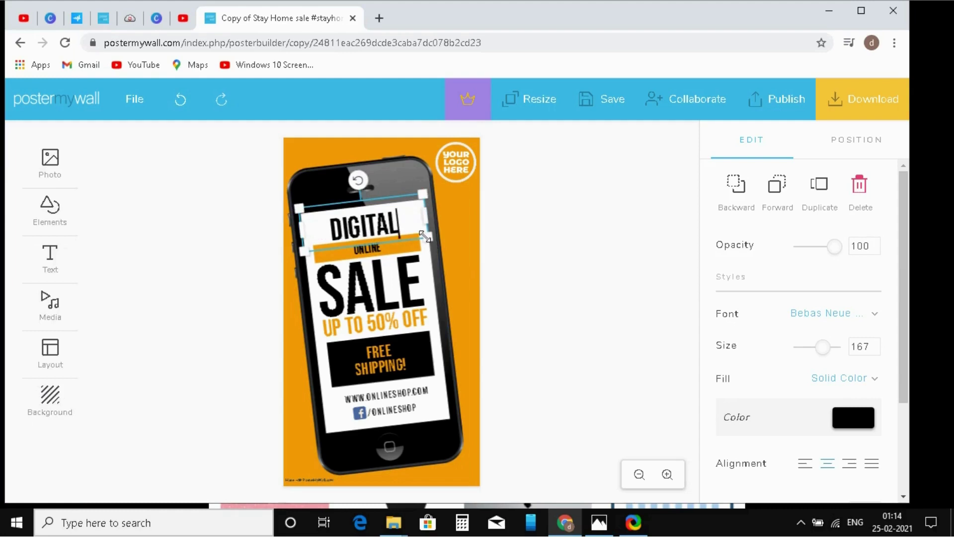
Scale the DIGITAL heading down to font size 157 and rotate it to 348°.
{"action": "mouse_move", "coordinate": [424, 235]}
{"action": "left_mouse_down"}
{"action": "mouse_move", "coordinate": [406, 227]}
{"action": "mouse_move", "coordinate": [417, 229]}
{"action": "left_mouse_up"}
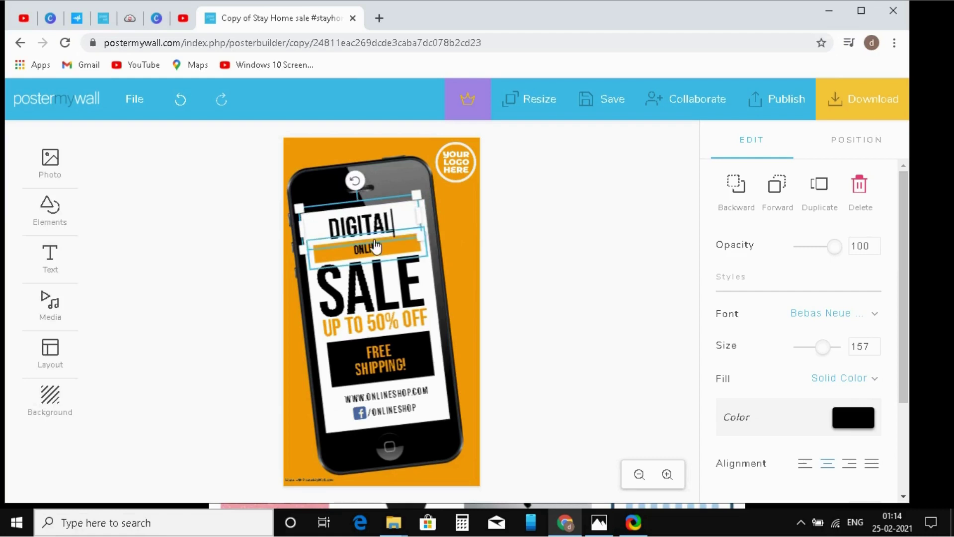
{"action": "mouse_move", "coordinate": [355, 181]}
{"action": "left_mouse_down"}
{"action": "mouse_move", "coordinate": [364, 175]}
{"action": "mouse_move", "coordinate": [351, 180]}
{"action": "left_mouse_up"}
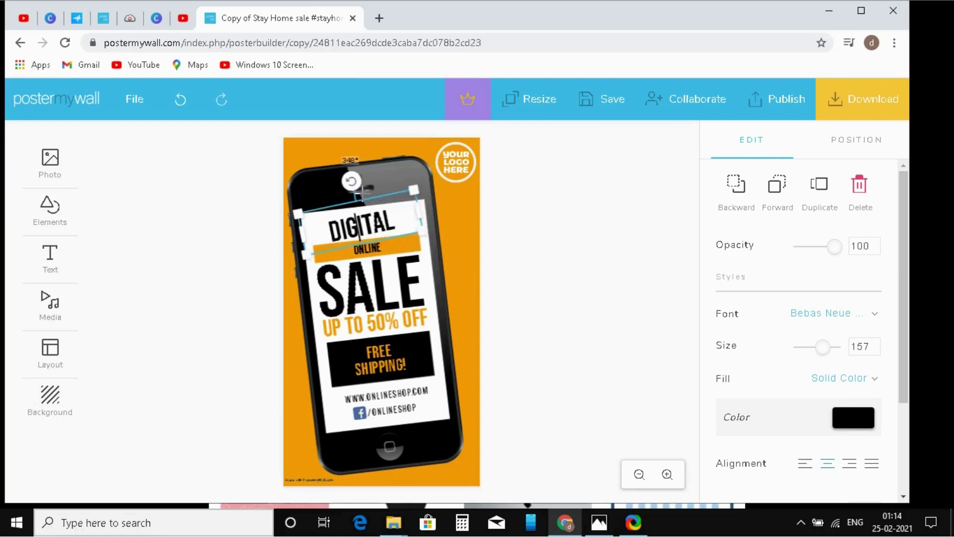
Set the DIGITAL heading's fill color to the blue swatch.
{"action": "left_click", "coordinate": [840, 424]}
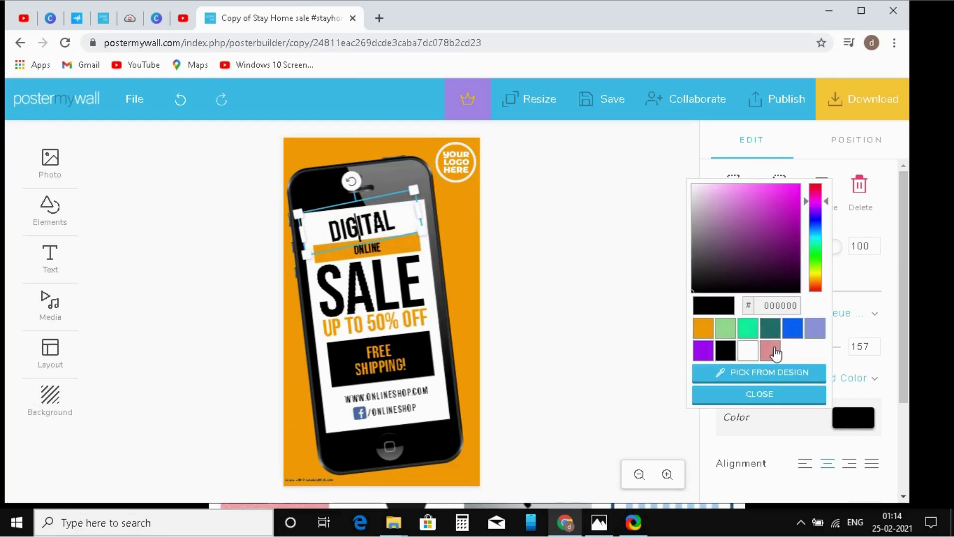
{"action": "left_click", "coordinate": [748, 328]}
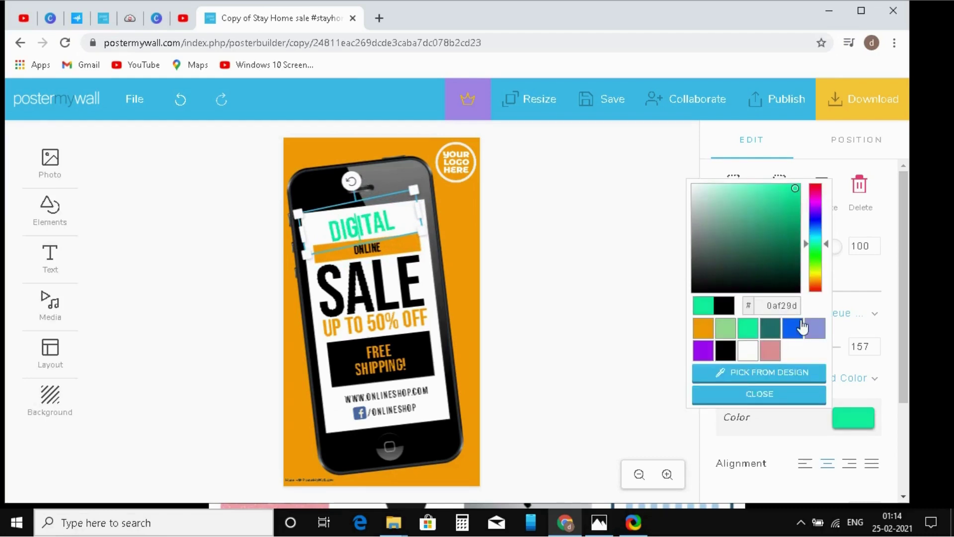
{"action": "left_click", "coordinate": [795, 332]}
{"action": "left_click", "coordinate": [866, 284]}
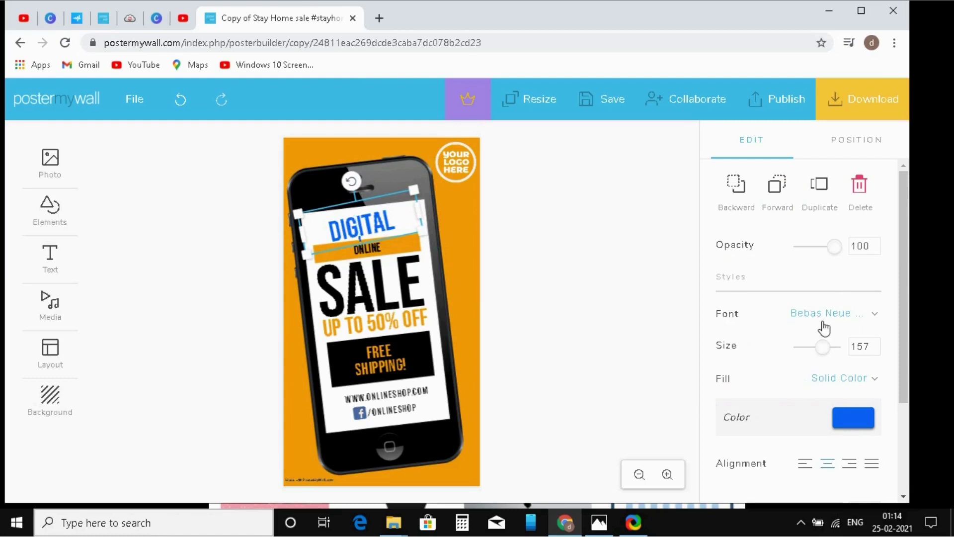
Change the DIGITAL heading's font to Atma Bold and move it slightly up, clear of the ONLINE bar.
{"action": "left_click", "coordinate": [851, 316]}
{"action": "scroll", "coordinate": [834, 338], "scroll_direction": "down", "scroll_amount": 5}
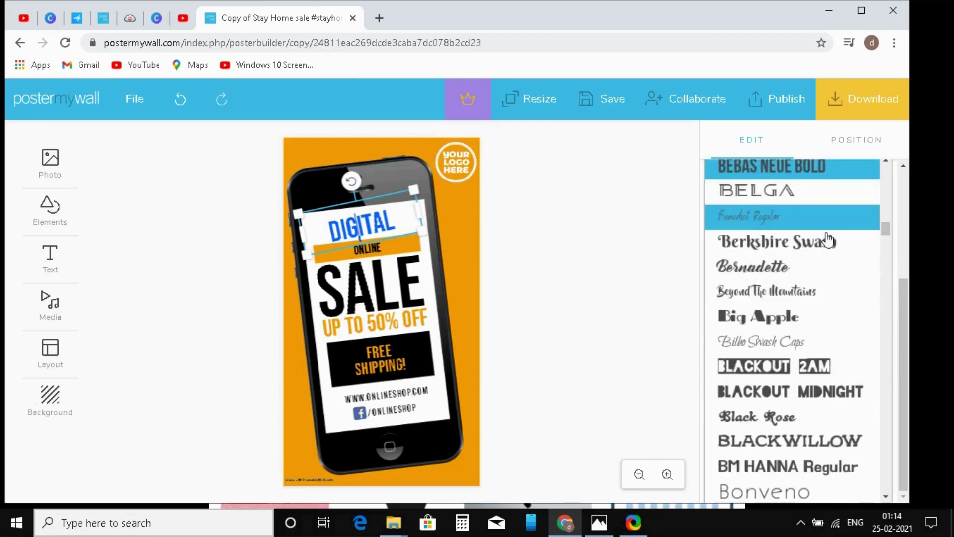
{"action": "scroll", "coordinate": [827, 240], "scroll_direction": "up", "scroll_amount": 2}
{"action": "scroll", "coordinate": [827, 240], "scroll_direction": "up", "scroll_amount": 2}
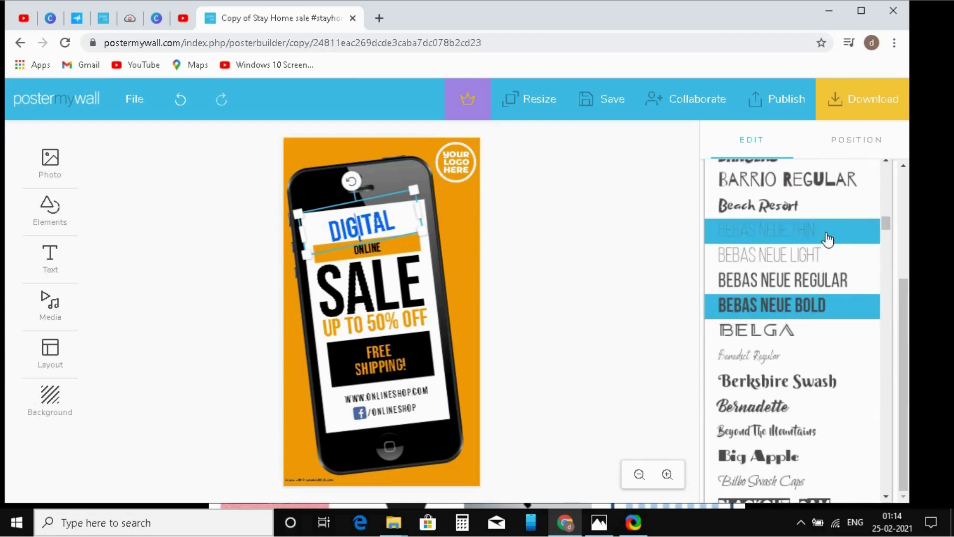
{"action": "scroll", "coordinate": [827, 240], "scroll_direction": "up", "scroll_amount": 2}
{"action": "scroll", "coordinate": [832, 271], "scroll_direction": "up", "scroll_amount": 4}
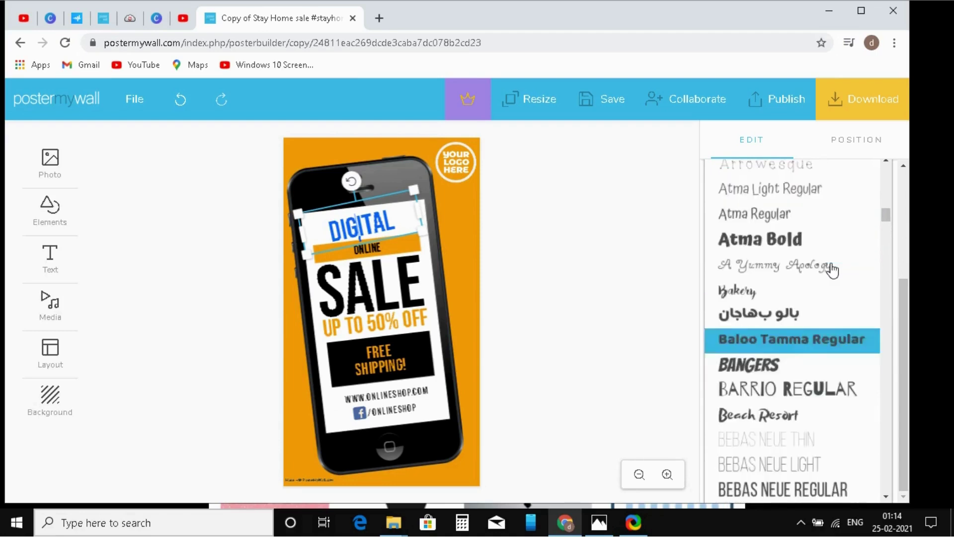
{"action": "left_click", "coordinate": [789, 247]}
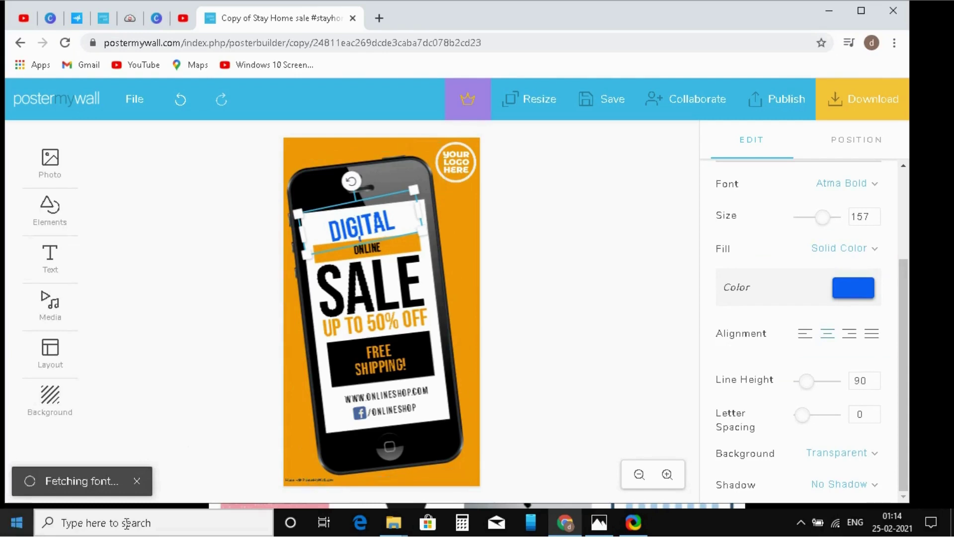
{"action": "left_click", "coordinate": [360, 228]}
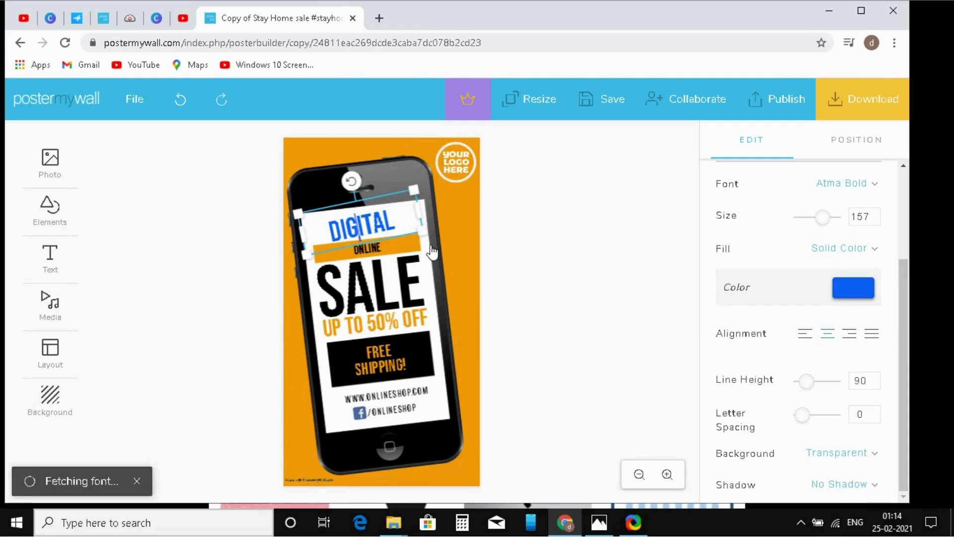
{"action": "left_click", "coordinate": [464, 245]}
{"action": "left_click", "coordinate": [372, 230]}
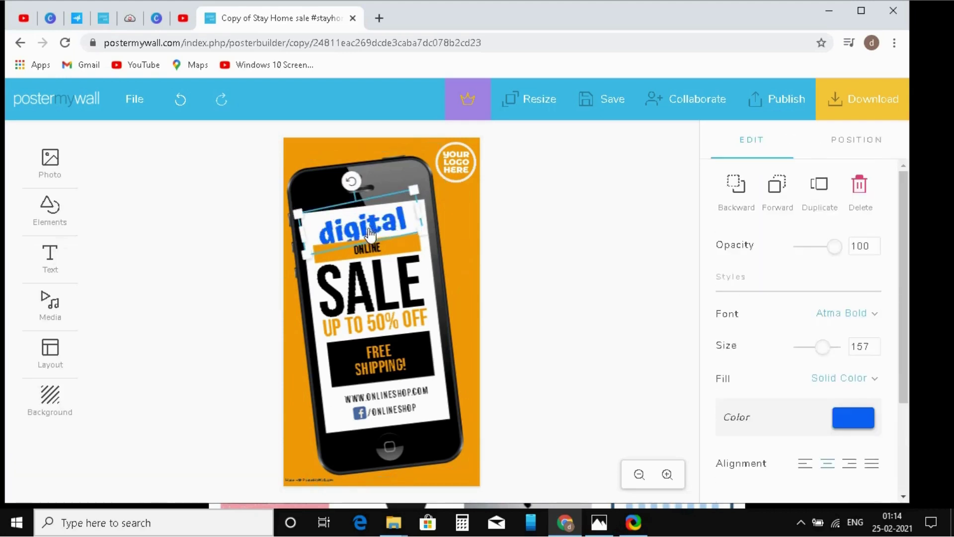
{"action": "left_click_drag", "start_coordinate": [371, 230], "coordinate": [387, 219]}
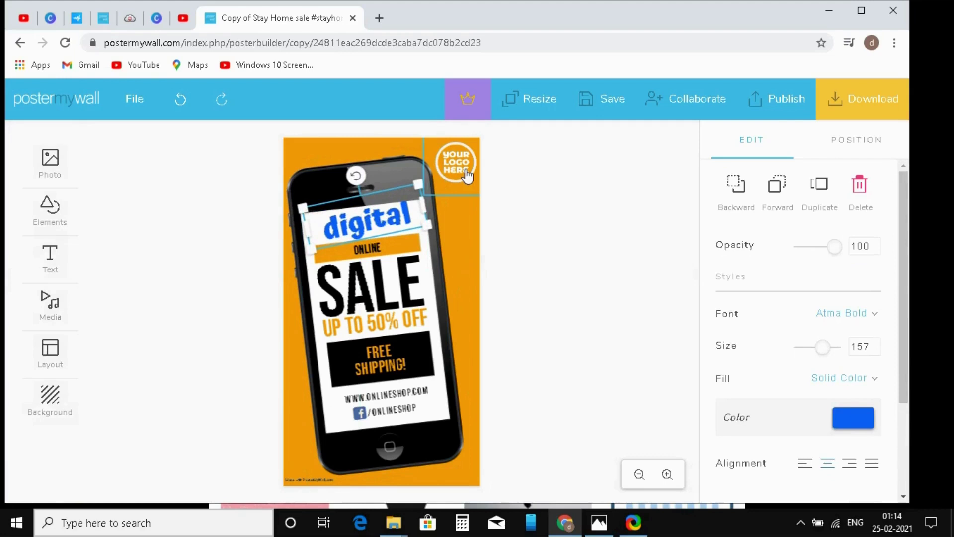
Replace the YOUR LOGO HERE placeholder with the uploaded image DIGITAL CREATORS (1) from the Saved Pictures folder.
{"action": "left_click", "coordinate": [467, 175]}
{"action": "left_click", "coordinate": [455, 214]}
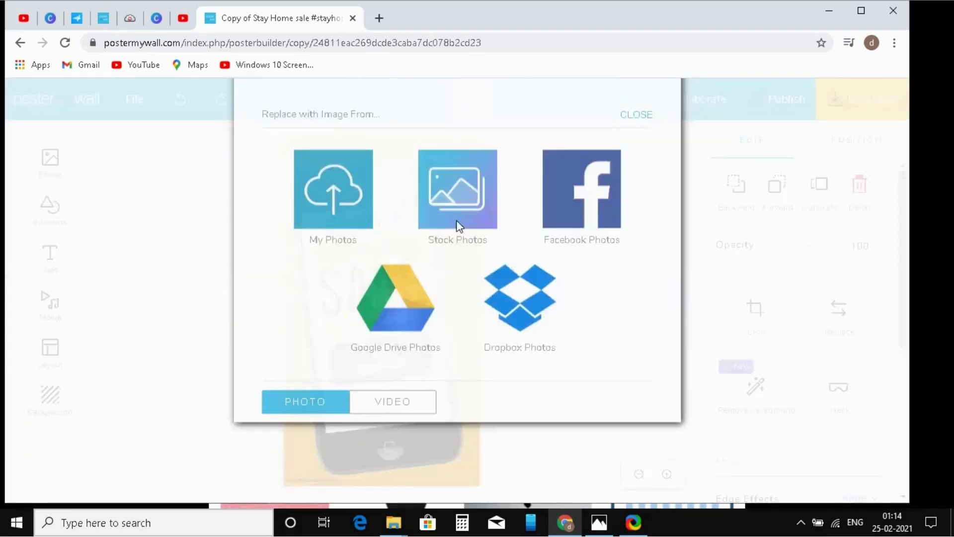
{"action": "left_click", "coordinate": [331, 242]}
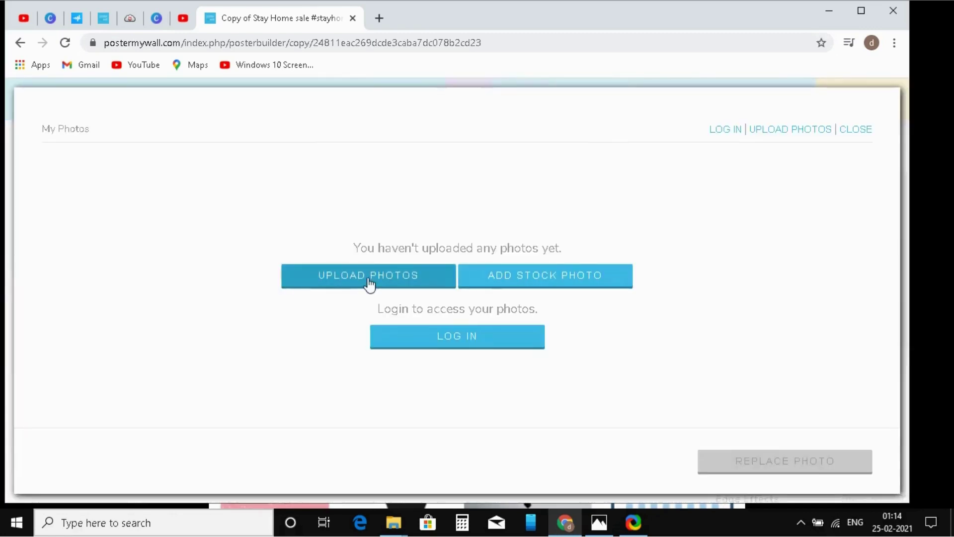
{"action": "left_click", "coordinate": [368, 279]}
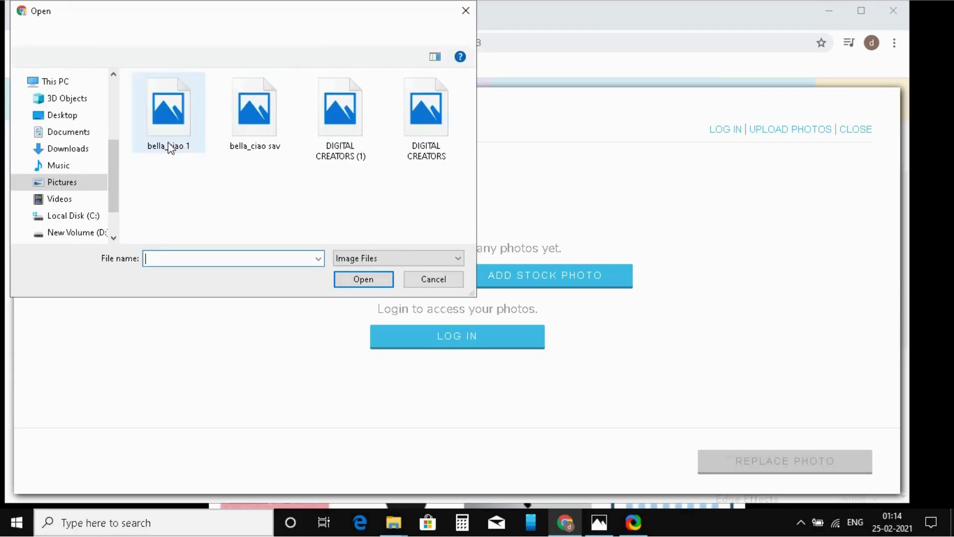
{"action": "left_click", "coordinate": [362, 156]}
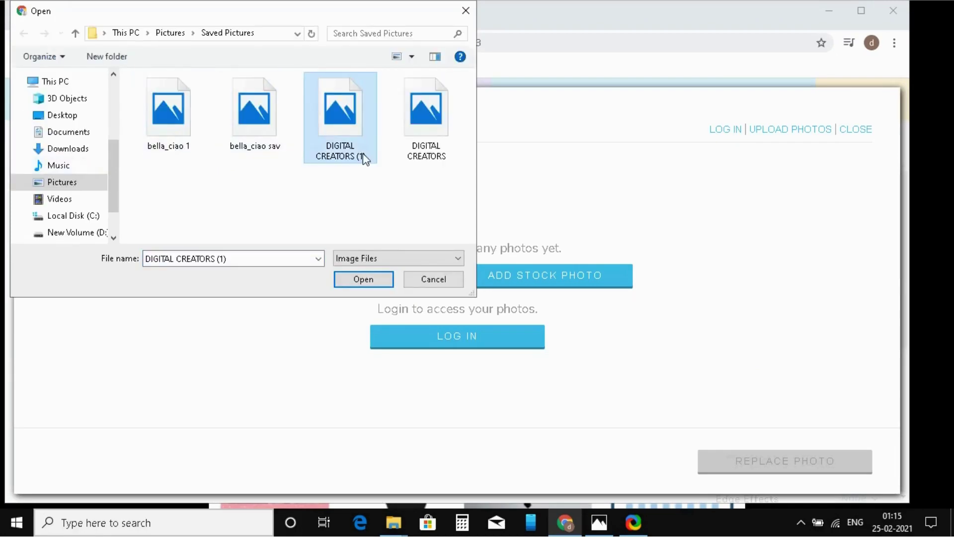
{"action": "left_click", "coordinate": [380, 277]}
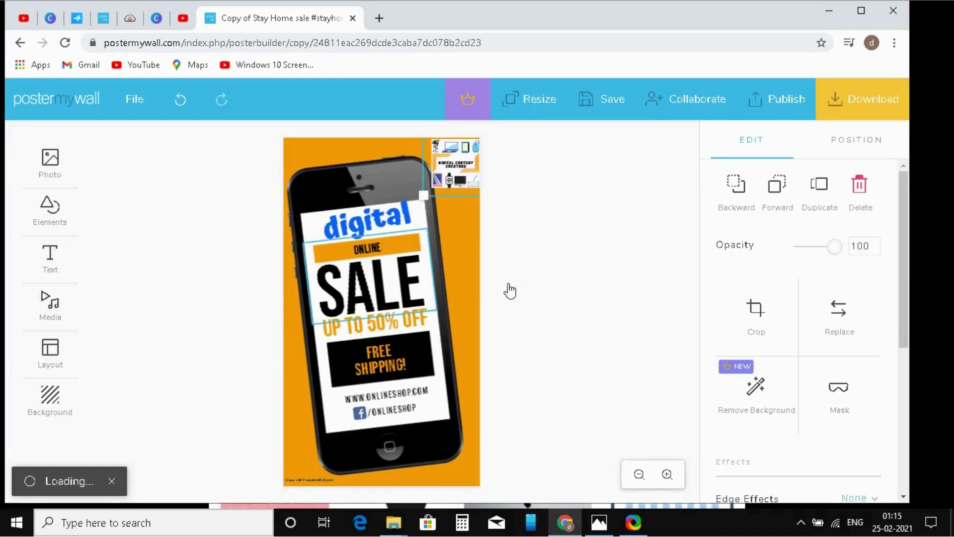
Keep the new logo uncropped and move it slightly left so it sits fully inside the poster's top-right corner.
{"action": "double_click", "coordinate": [460, 179]}
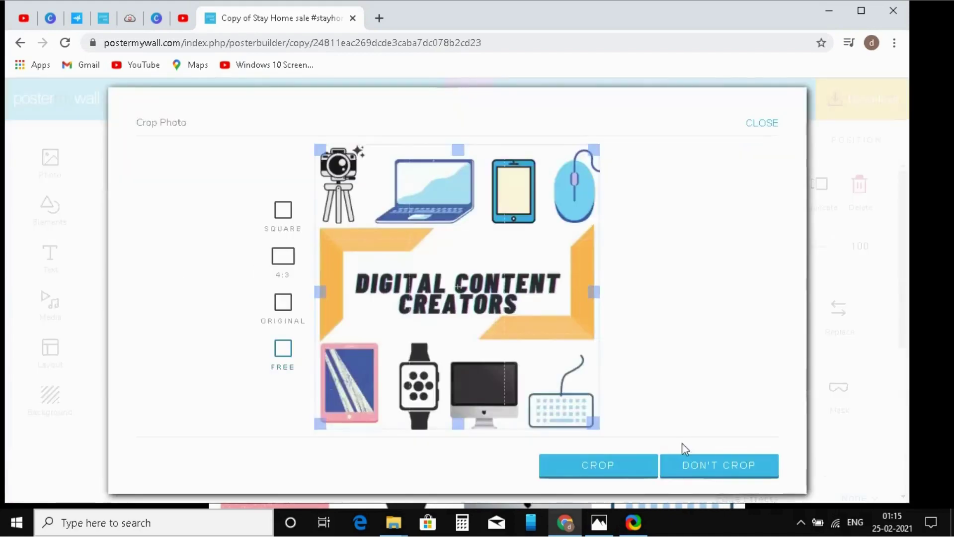
{"action": "left_click", "coordinate": [703, 463]}
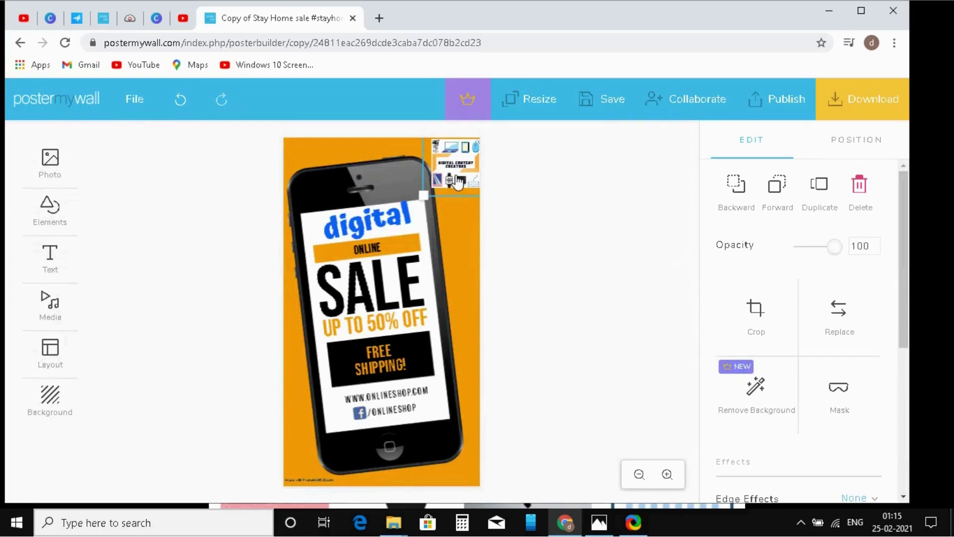
{"action": "mouse_move", "coordinate": [457, 171]}
{"action": "left_mouse_down"}
{"action": "mouse_move", "coordinate": [395, 167]}
{"action": "mouse_move", "coordinate": [446, 166]}
{"action": "left_mouse_up"}
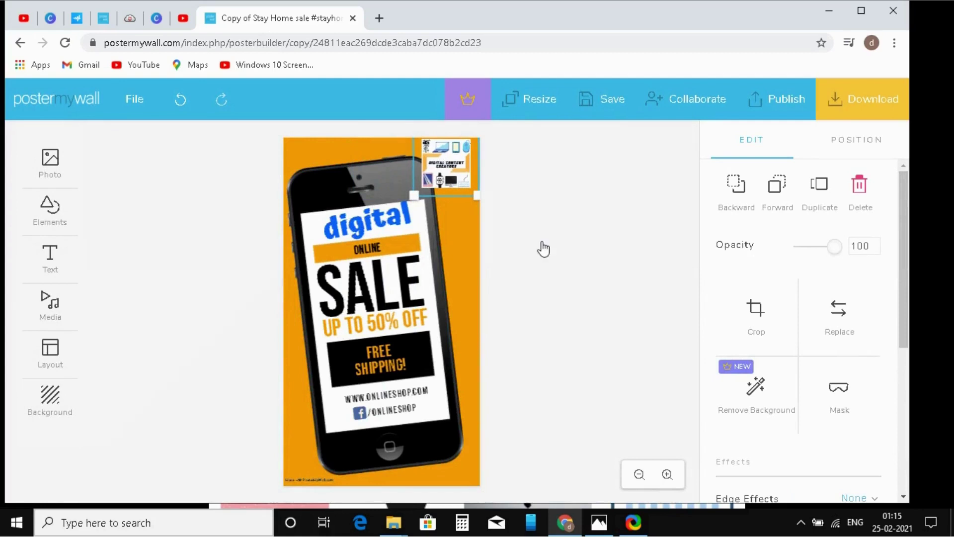
Reduce the logo's opacity to 50.
{"action": "mouse_move", "coordinate": [831, 250]}
{"action": "left_mouse_down"}
{"action": "mouse_move", "coordinate": [803, 254]}
{"action": "mouse_move", "coordinate": [823, 253]}
{"action": "left_mouse_up"}
{"action": "right_click", "coordinate": [848, 253]}
{"action": "left_click", "coordinate": [836, 238]}
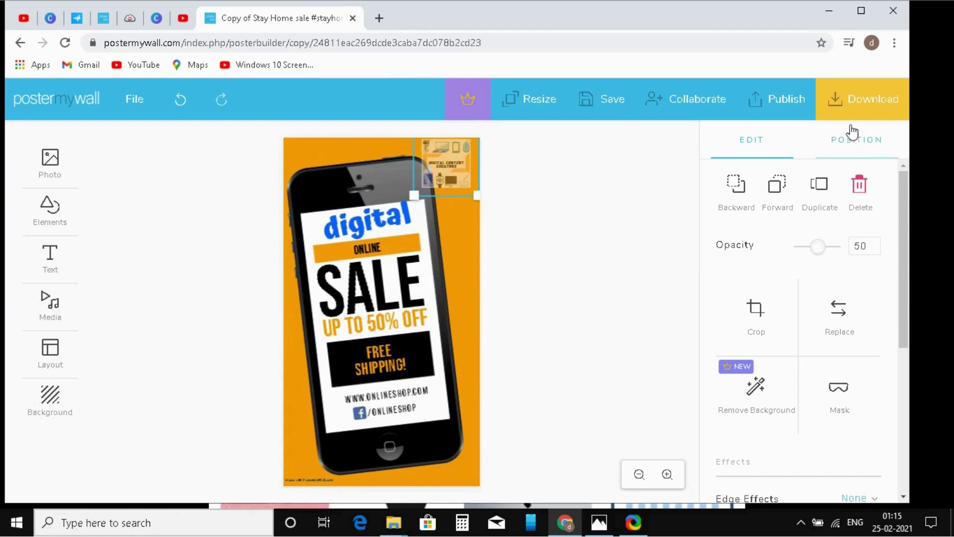
Download the poster as the free Basic Image JPG and open the downloaded file.
{"action": "left_click", "coordinate": [850, 101]}
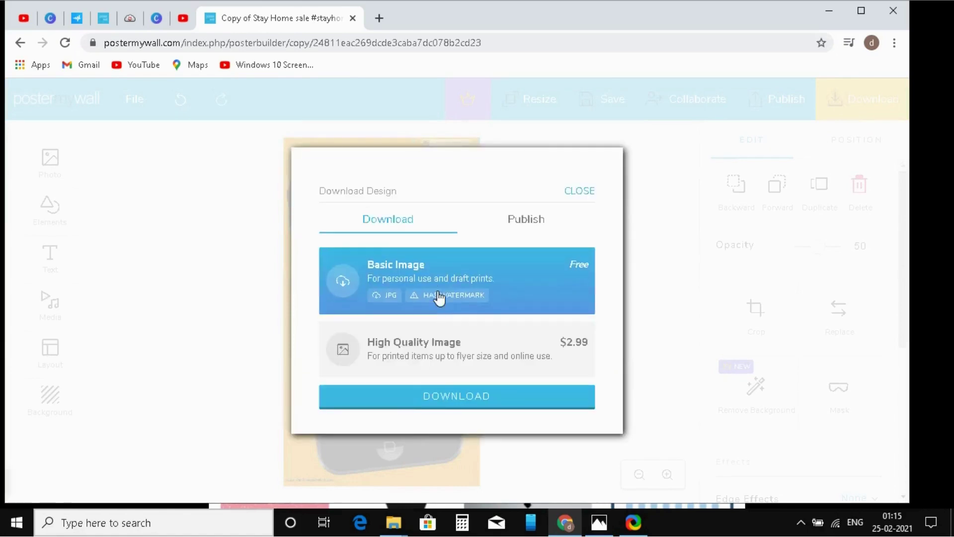
{"action": "left_click", "coordinate": [437, 406]}
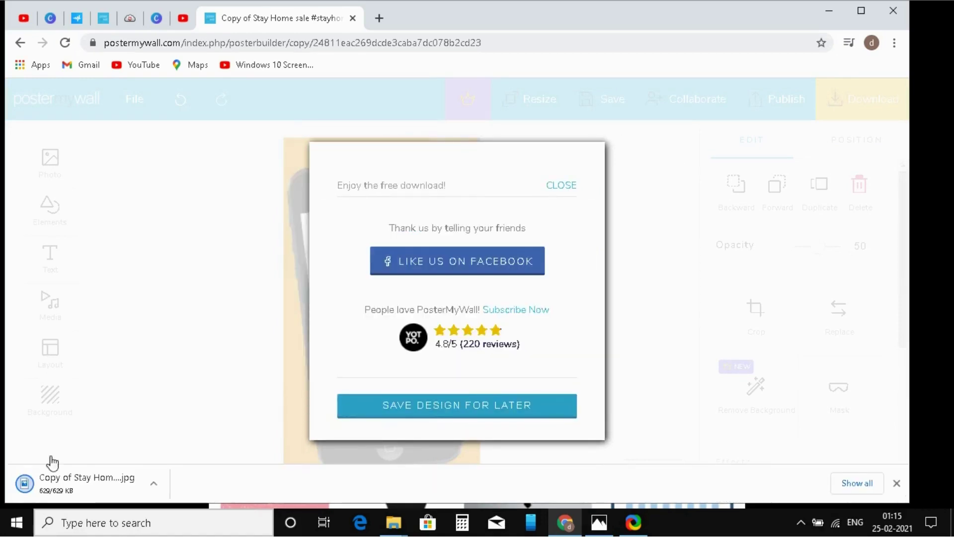
{"action": "left_click", "coordinate": [43, 484]}
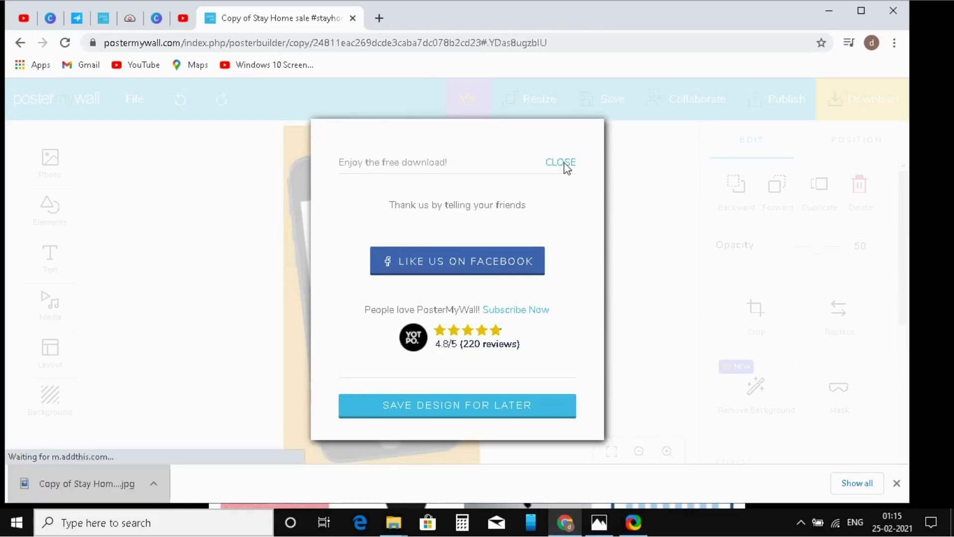
{"action": "left_click", "coordinate": [585, 218]}
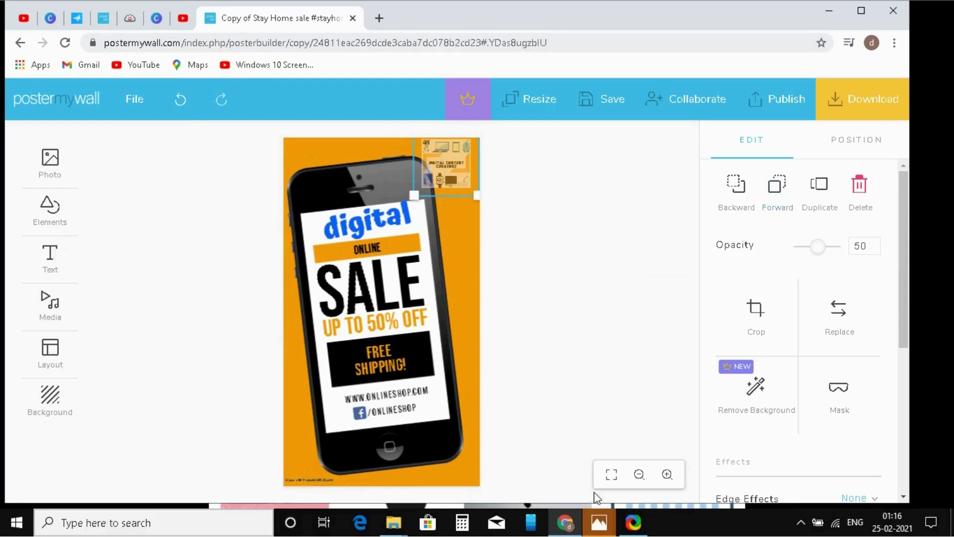
Switch to the Photos window showing the downloaded poster and examine the logo, heading and sale text up close.
{"action": "mouse_move", "coordinate": [615, 512]}
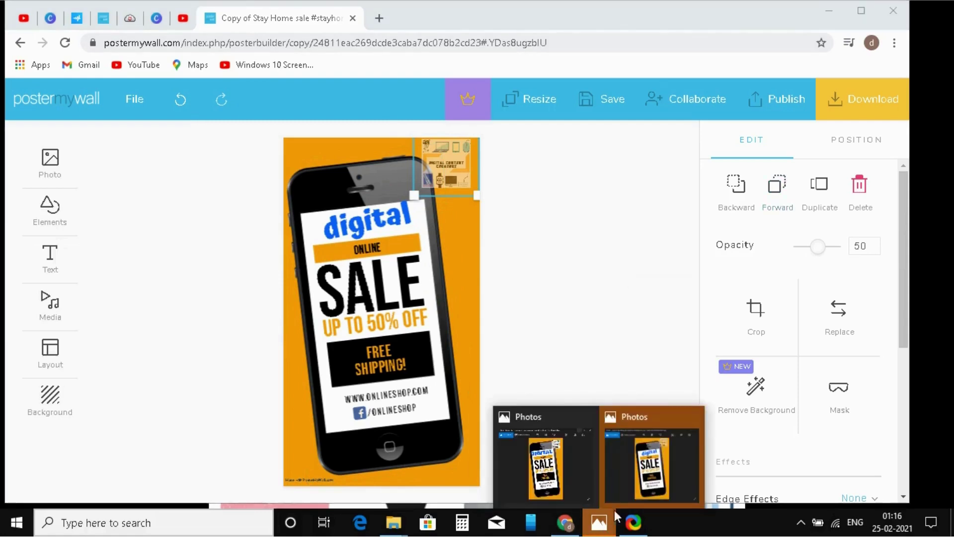
{"action": "left_click", "coordinate": [649, 468]}
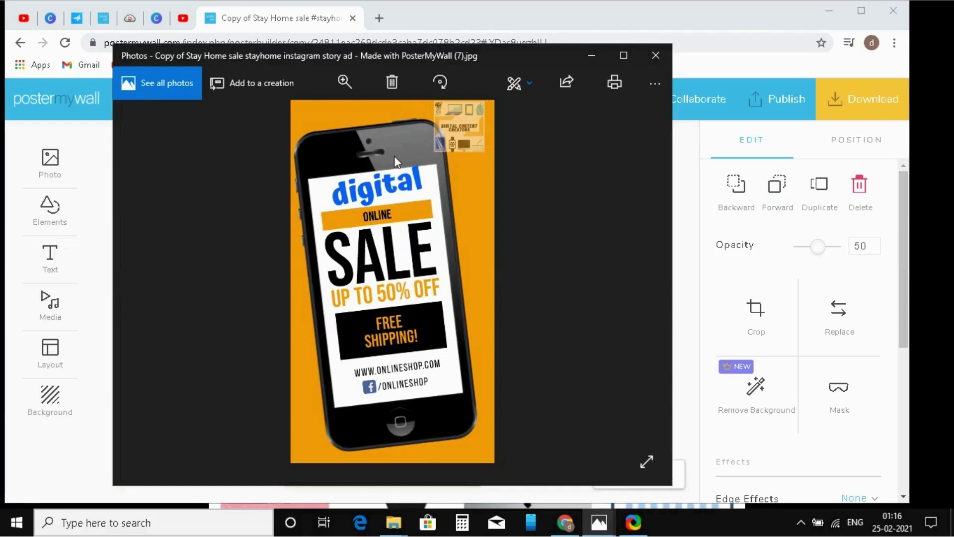
{"action": "scroll", "coordinate": [395, 156], "scroll_direction": "up", "scroll_amount": 3}
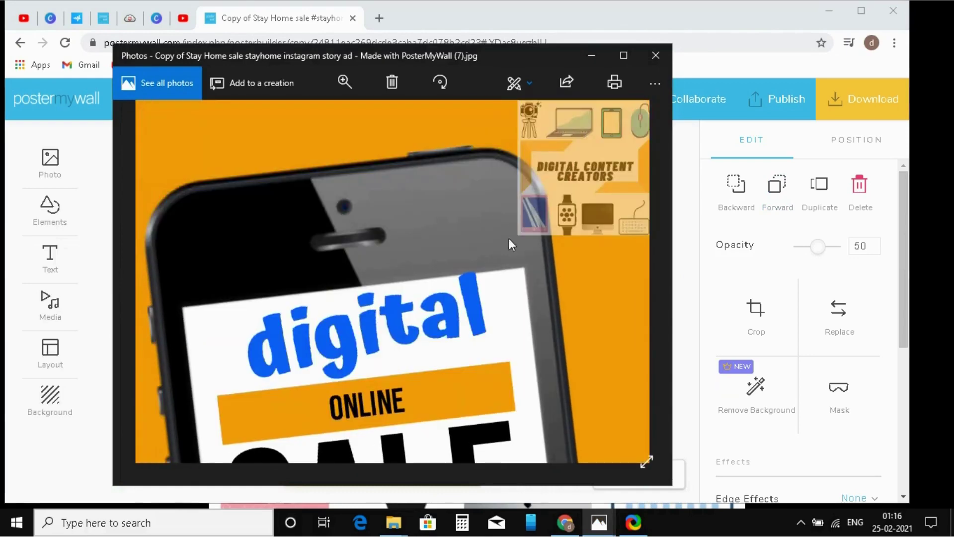
{"action": "scroll", "coordinate": [406, 320], "scroll_direction": "down", "scroll_amount": 2}
{"action": "scroll", "coordinate": [466, 282], "scroll_direction": "up", "scroll_amount": 4}
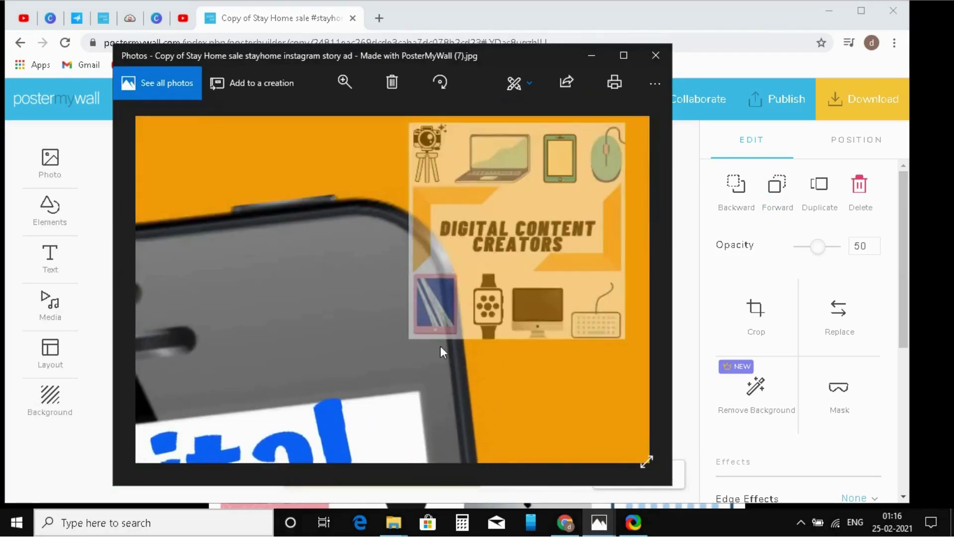
{"action": "scroll", "coordinate": [440, 345], "scroll_direction": "down", "scroll_amount": 3}
{"action": "scroll", "coordinate": [470, 179], "scroll_direction": "up", "scroll_amount": 4}
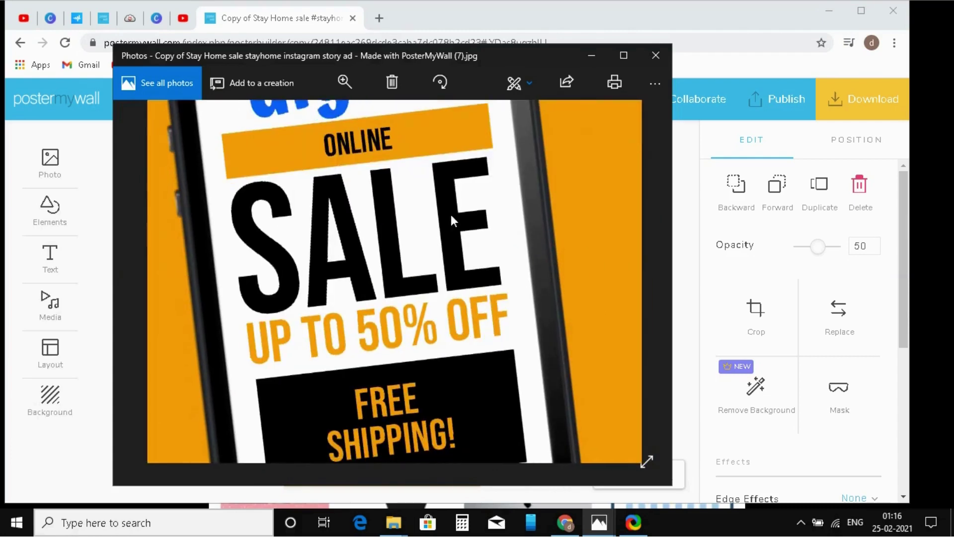
{"action": "scroll", "coordinate": [451, 213], "scroll_direction": "down", "scroll_amount": 2}
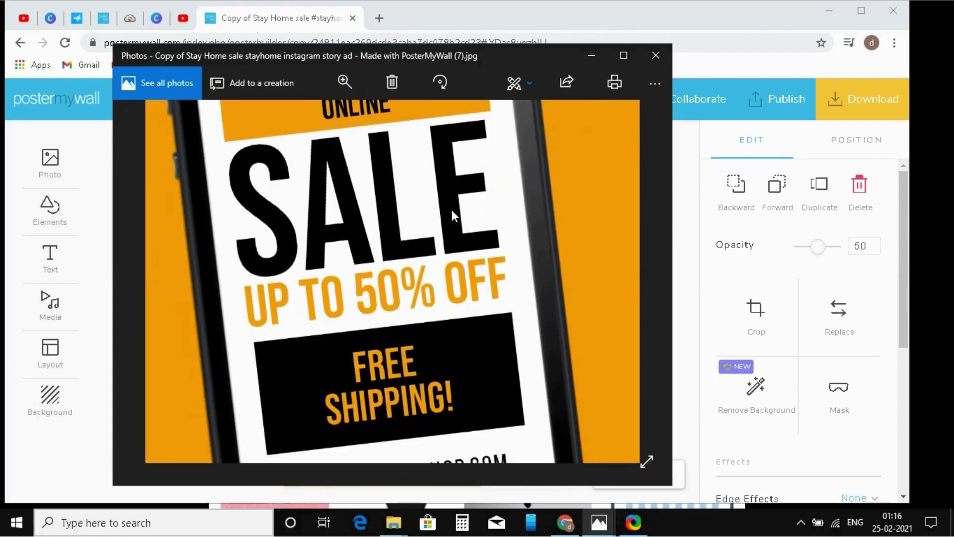